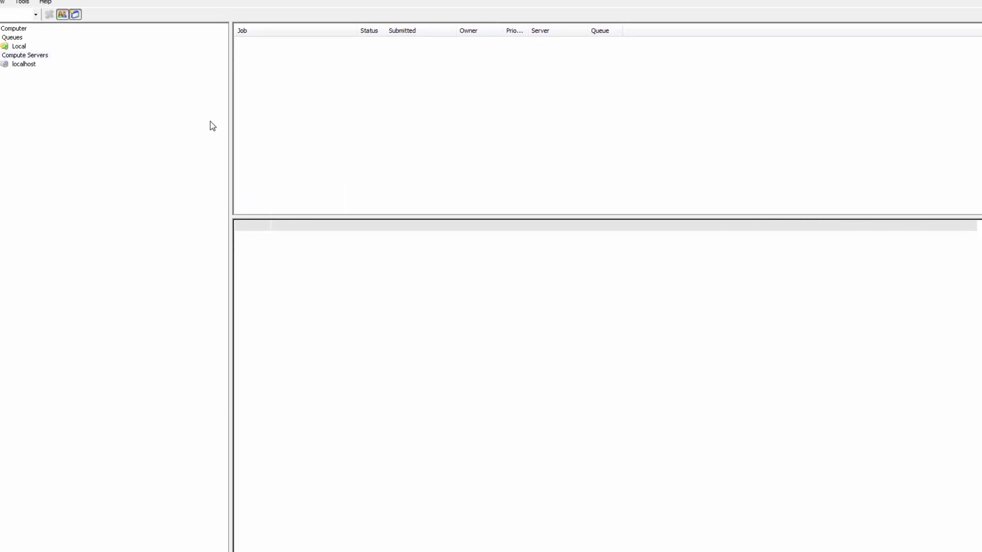
Step: Add a new compute server and replace its display name with 'My Compute Server'
click(81, 74)
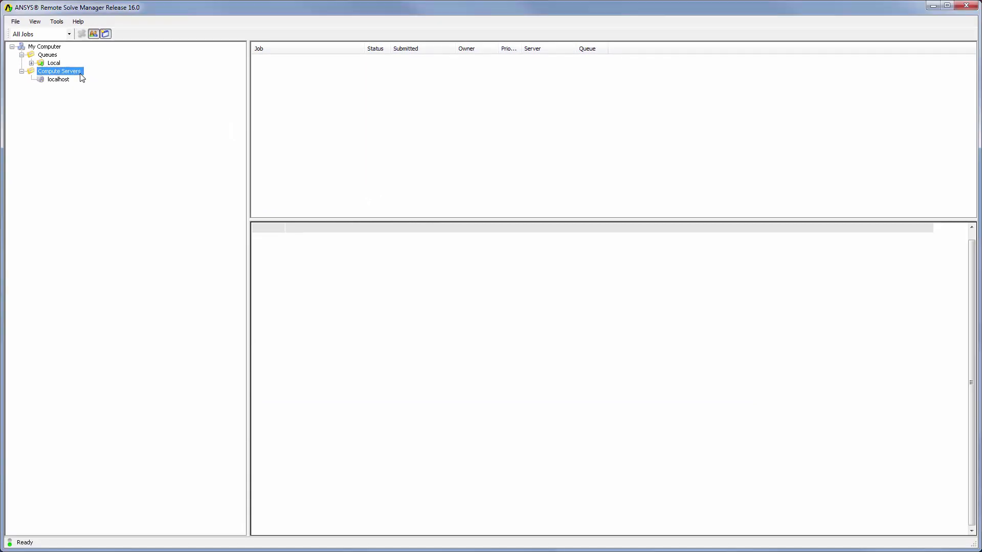
right_click(81, 75)
click(90, 83)
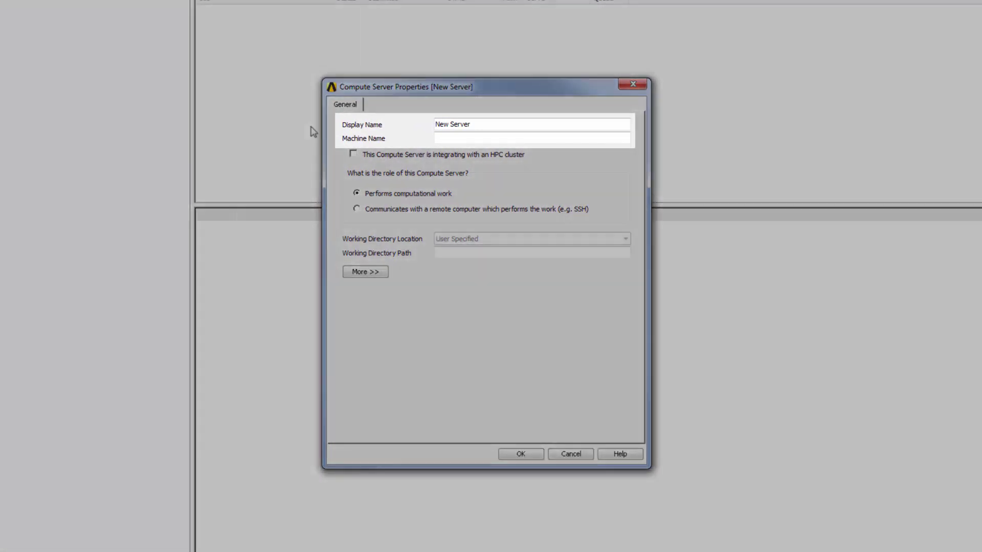
drag(435, 124, 495, 125)
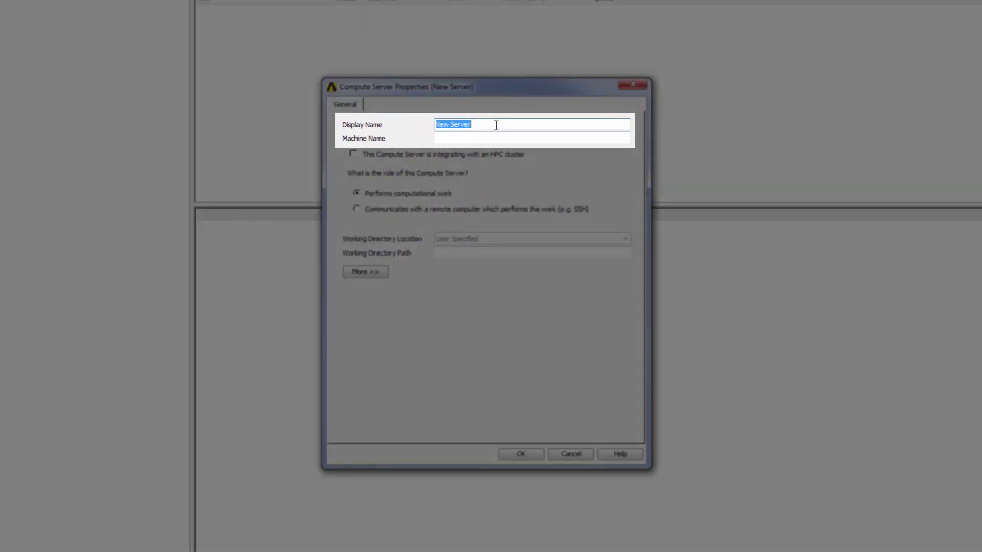
text(My Com)
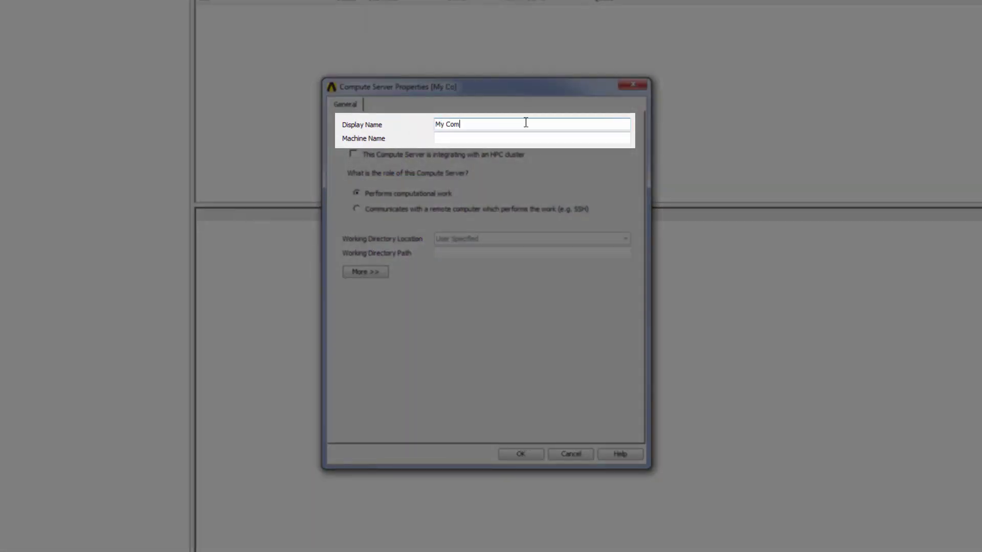
text(pute Server)
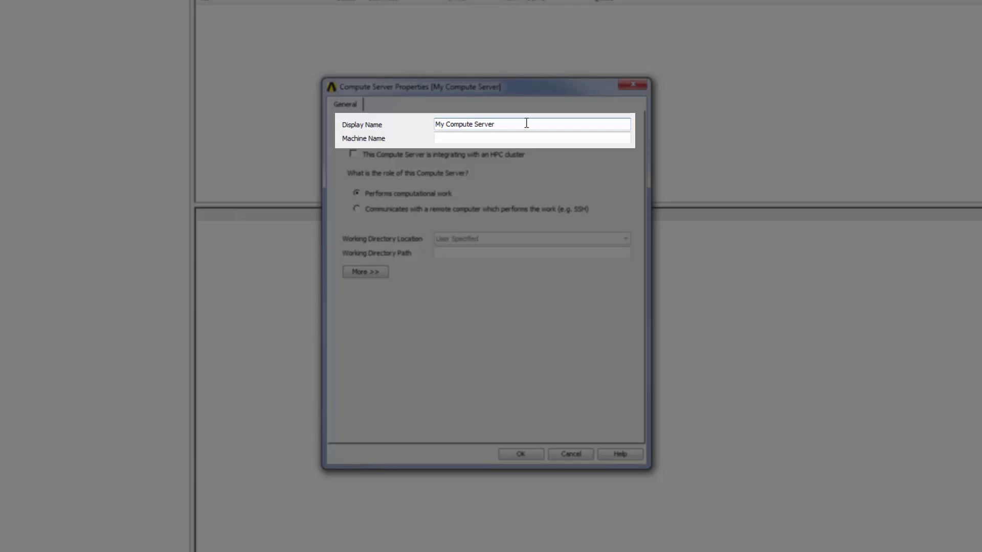
Step: Set the machine name to localhost, trying a fully qualified name and IP address first
click(468, 138)
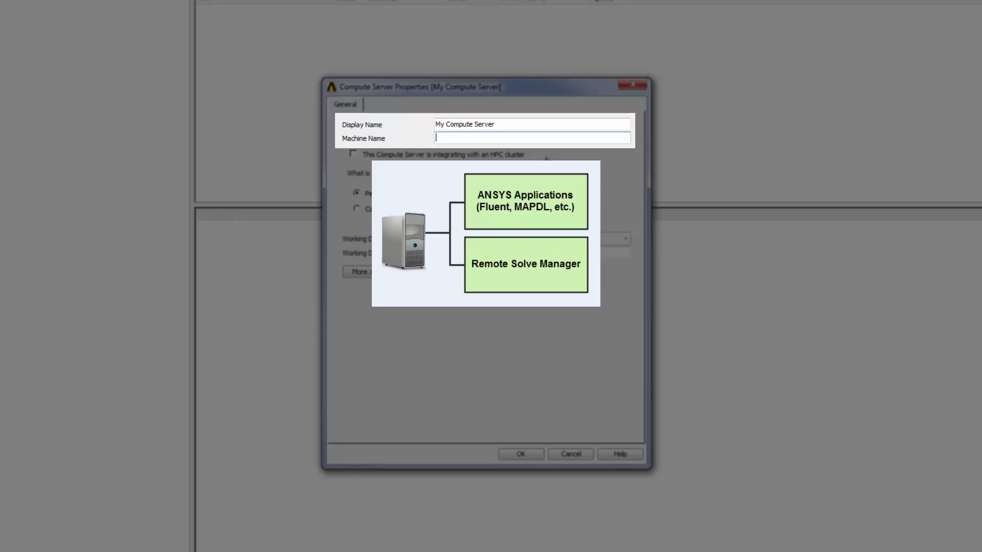
text(localhost)
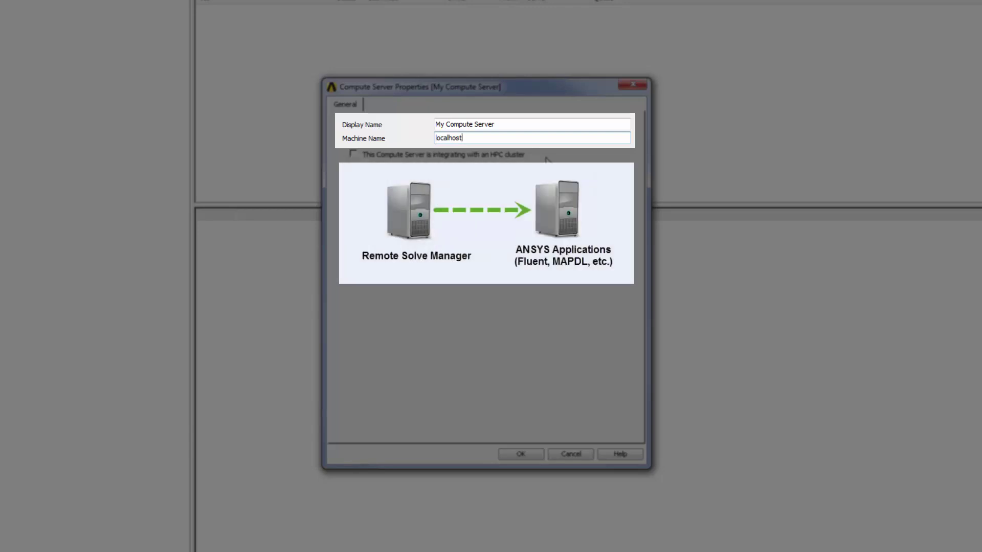
key(ctrl+a)
text(comp1.win.domain.com)
key(ctrl+a)
text(100.10.87.465)
key(ctrl+a)
text(localhost)
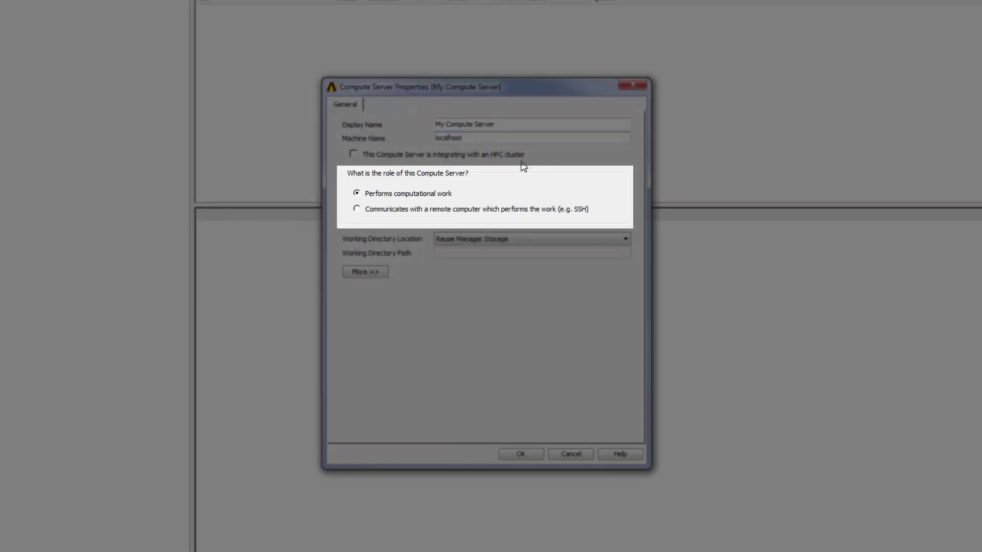
mouse_move(405, 201)
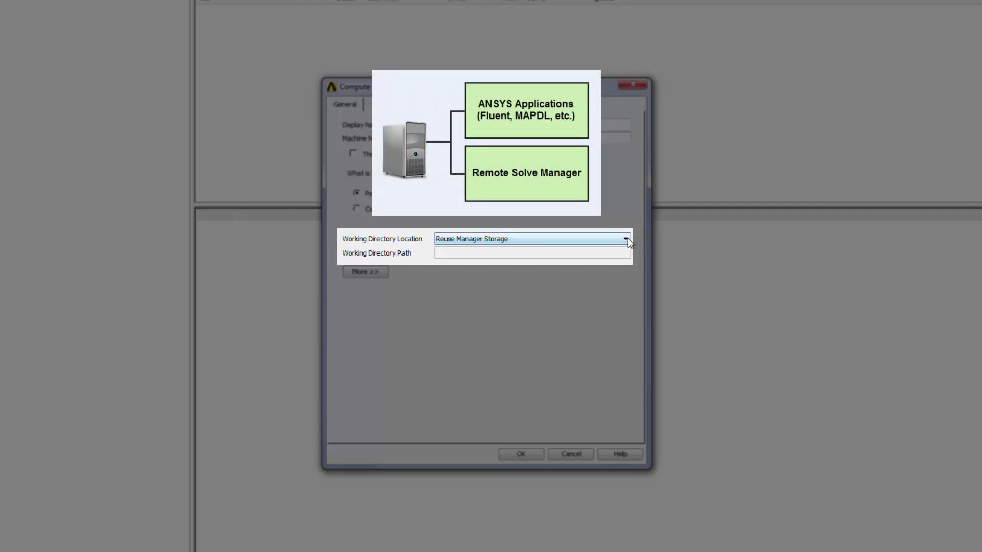
Step: Switch the working directory location to User Specified with path %TMP%
click(627, 239)
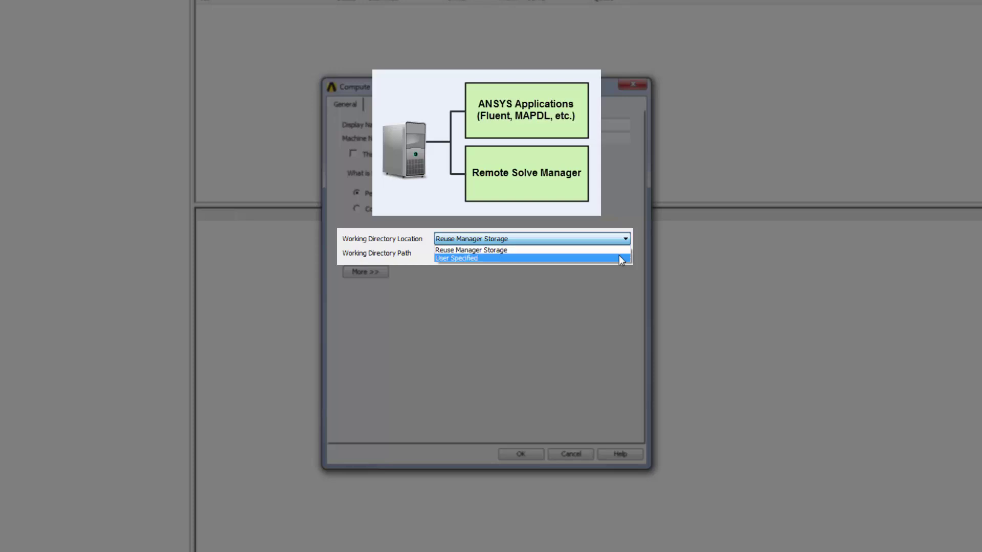
click(621, 259)
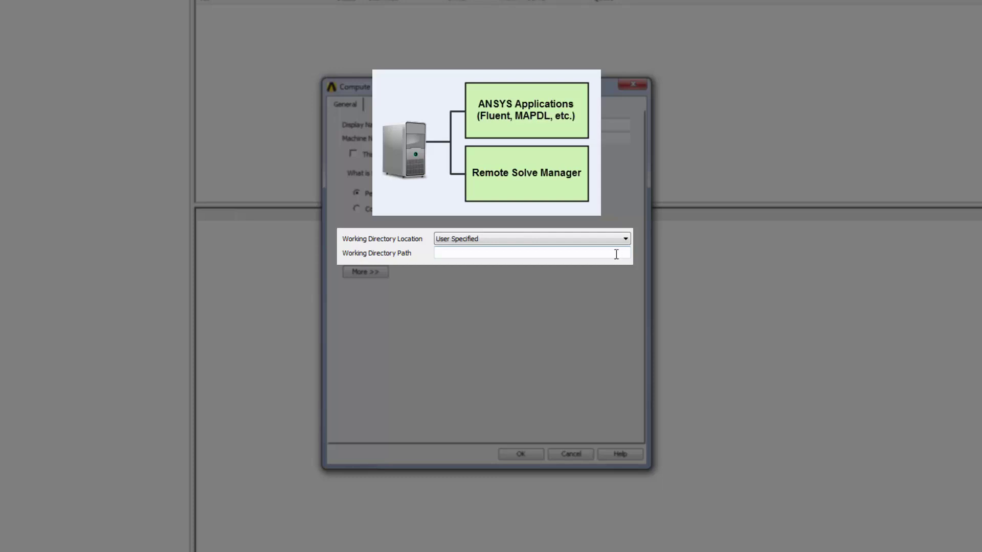
text(C:\RSMTemp)
key(ctrl+a)
text(%TMP%)
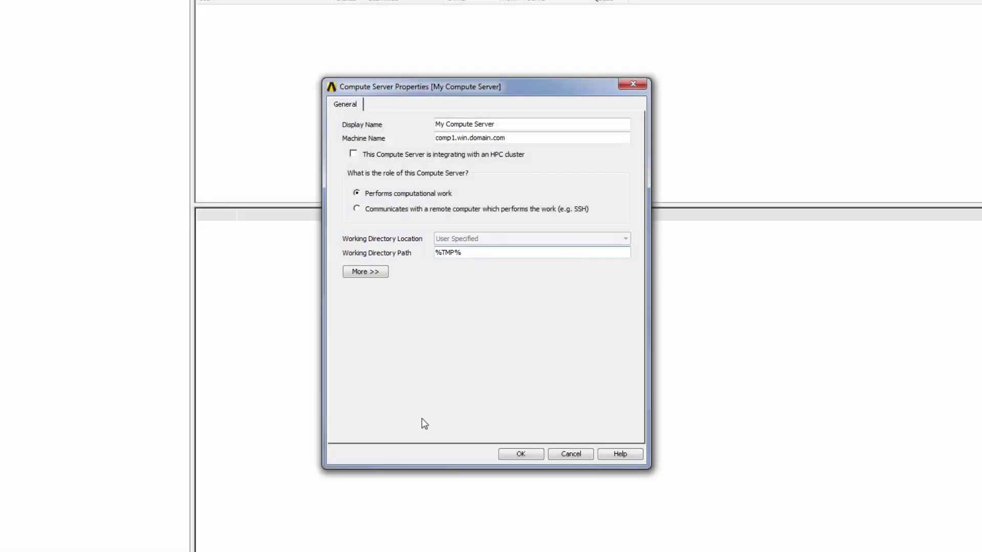
Step: Save My Compute Server and add a new queue
click(521, 454)
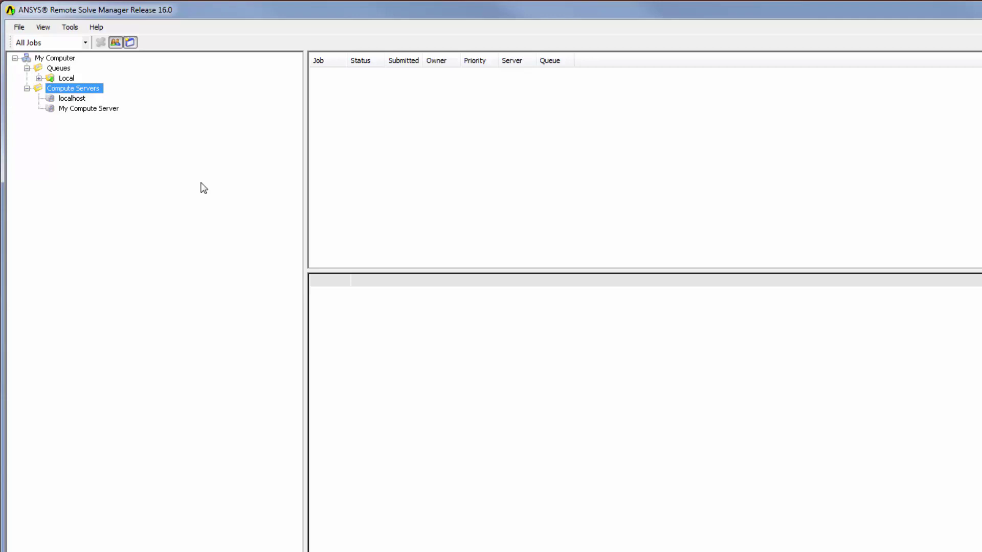
right_click(70, 69)
click(88, 78)
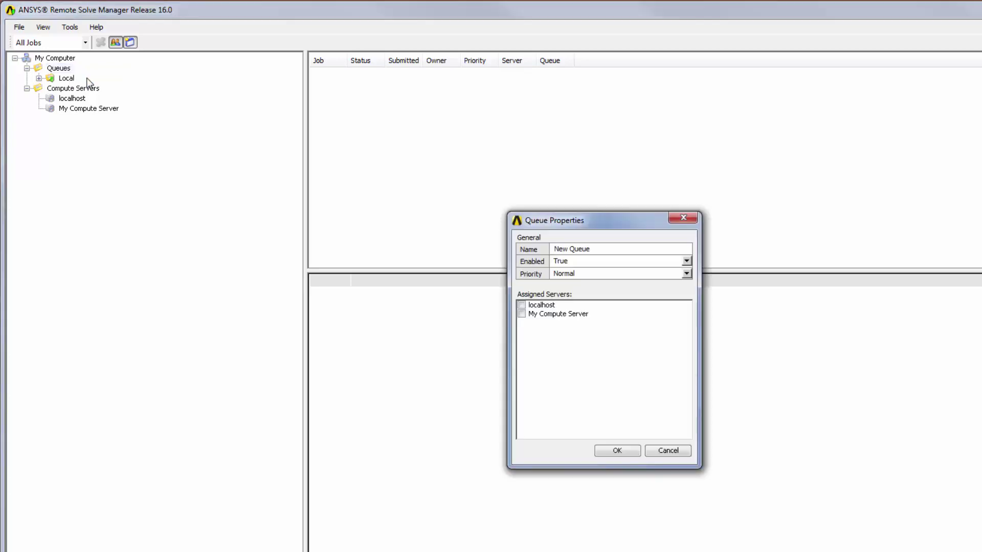
Step: Name the queue 'Queue A', assign My Compute Server to it, and confirm
click(553, 250)
text(Queue A)
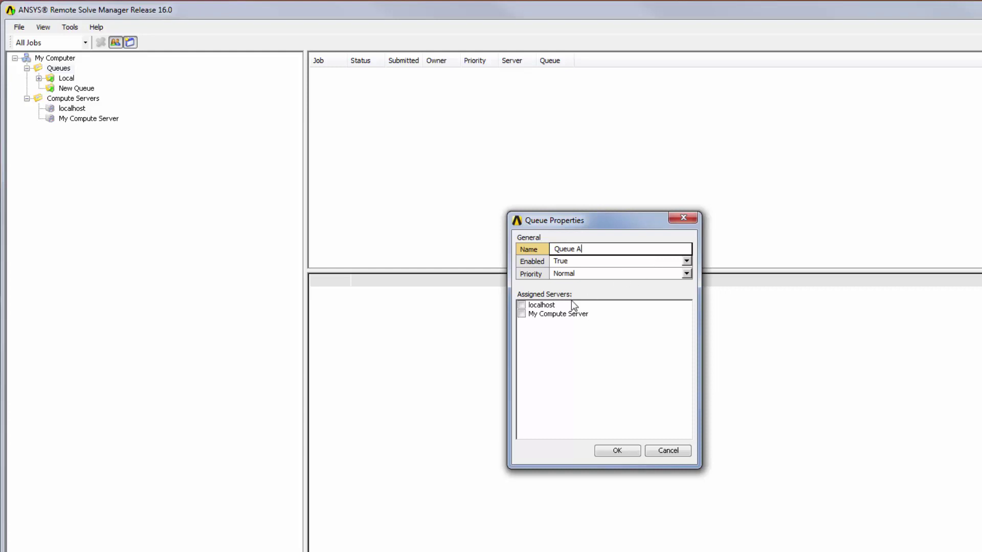
click(522, 314)
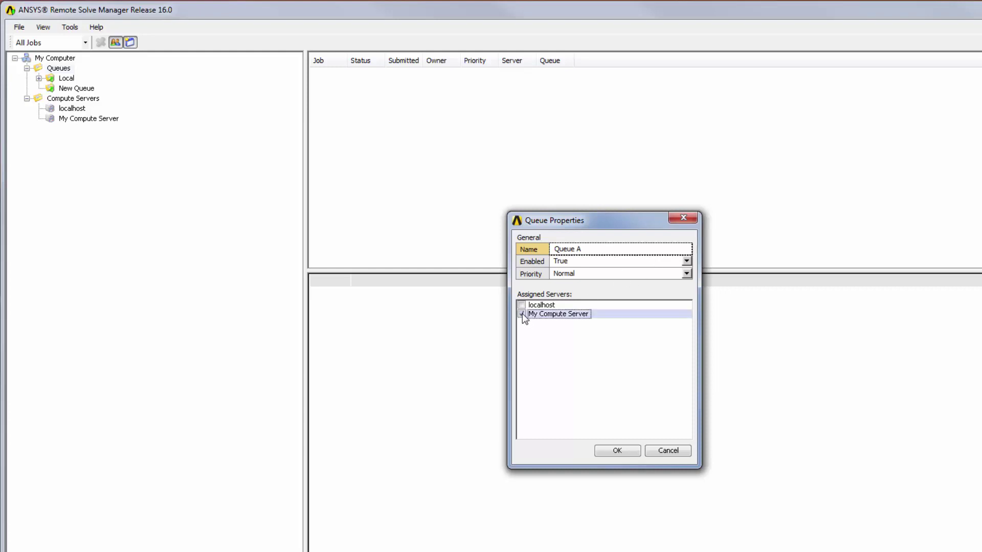
click(630, 451)
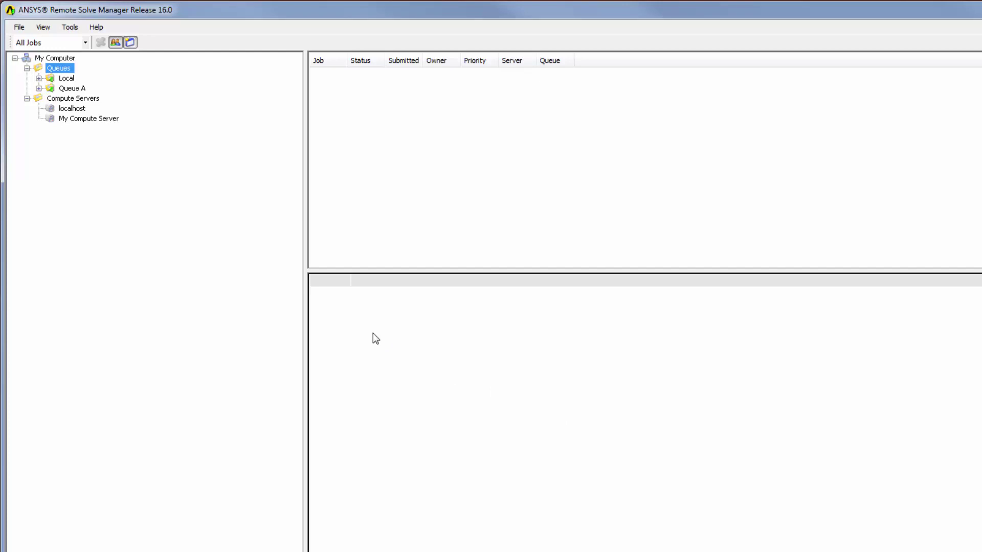
click(39, 88)
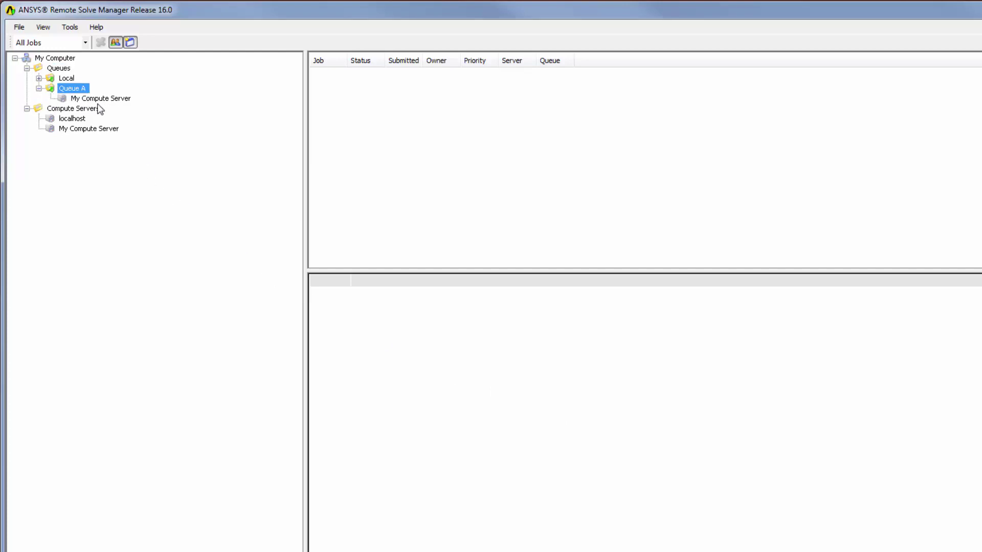
Step: Run the Test job on My Compute Server
right_click(91, 128)
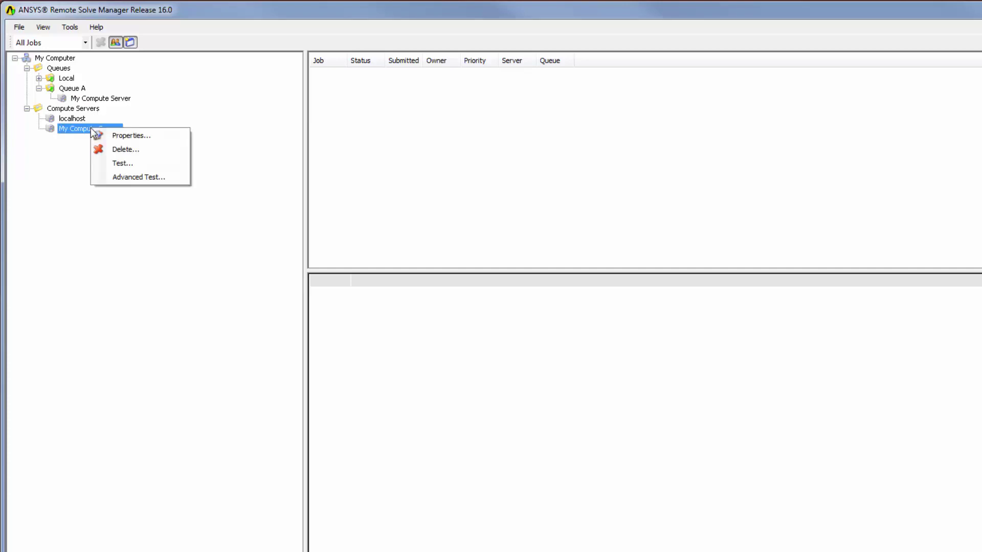
click(126, 165)
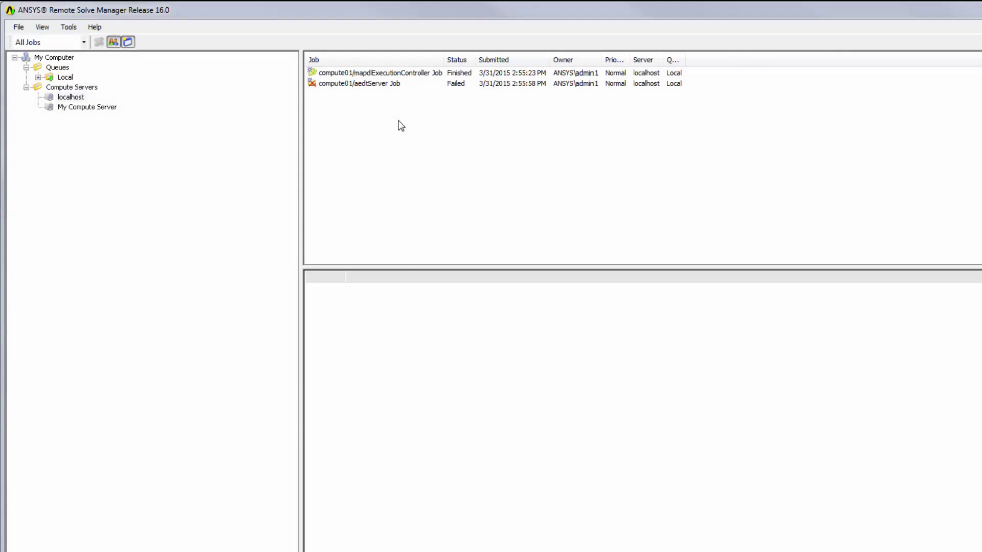
Step: Show the failed aedtServer job's log and choose Save Job Report for it
click(381, 84)
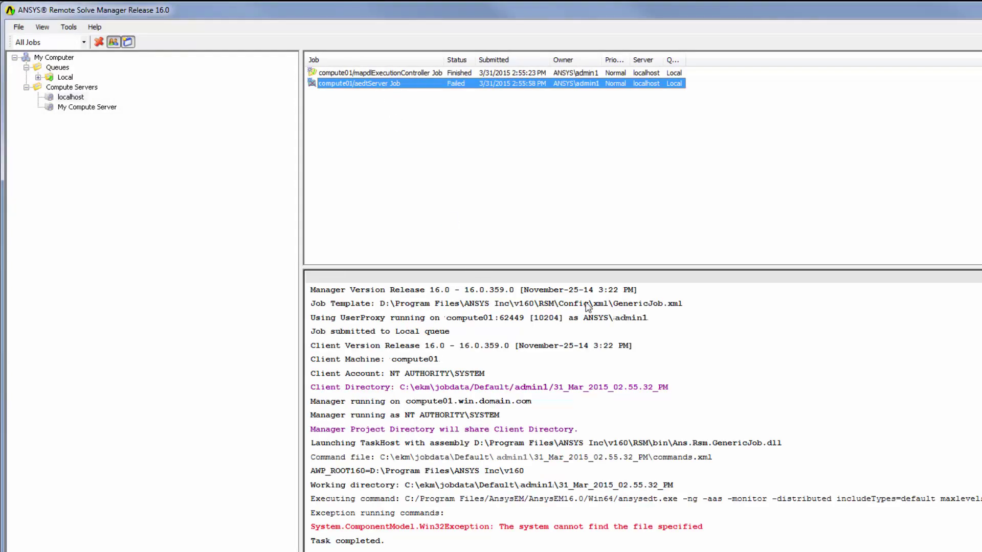
right_click(743, 300)
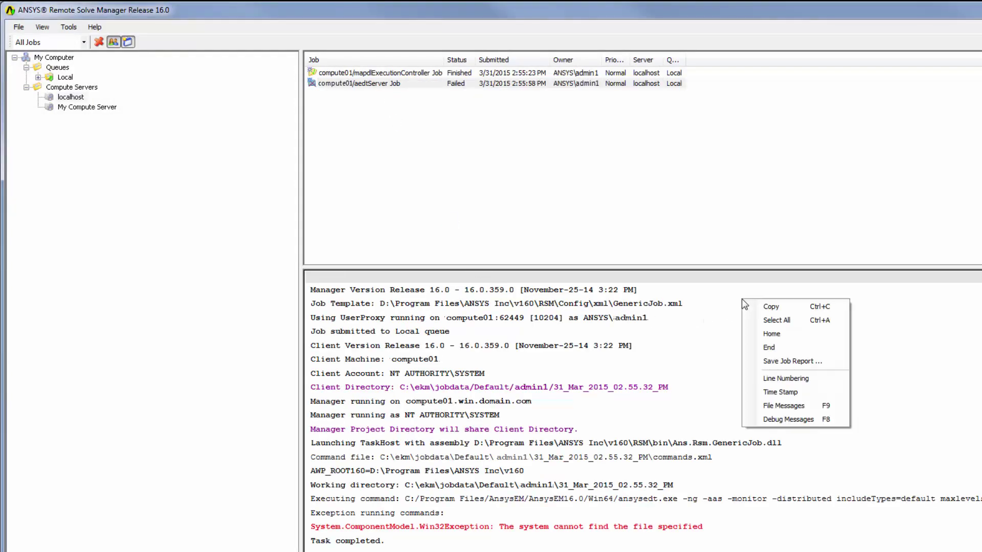
click(787, 362)
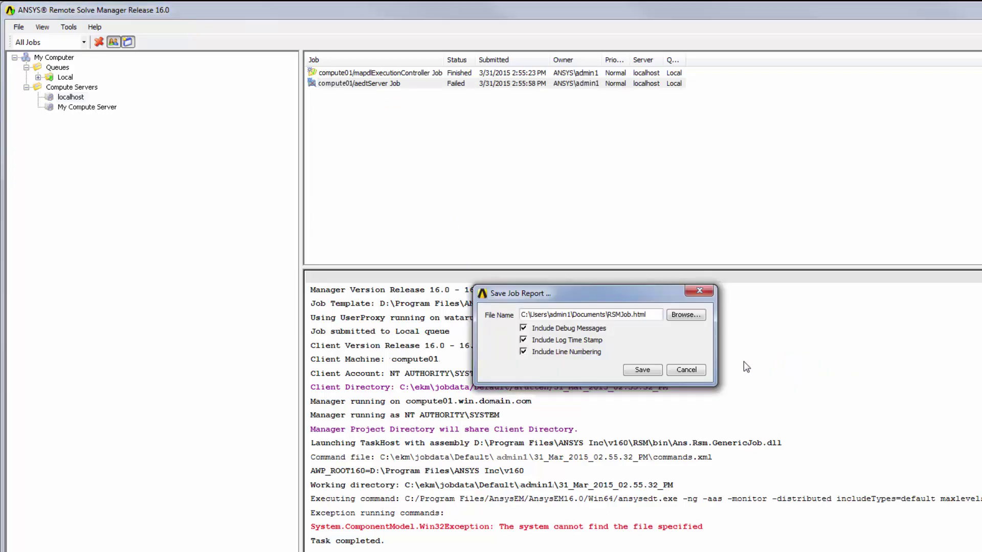